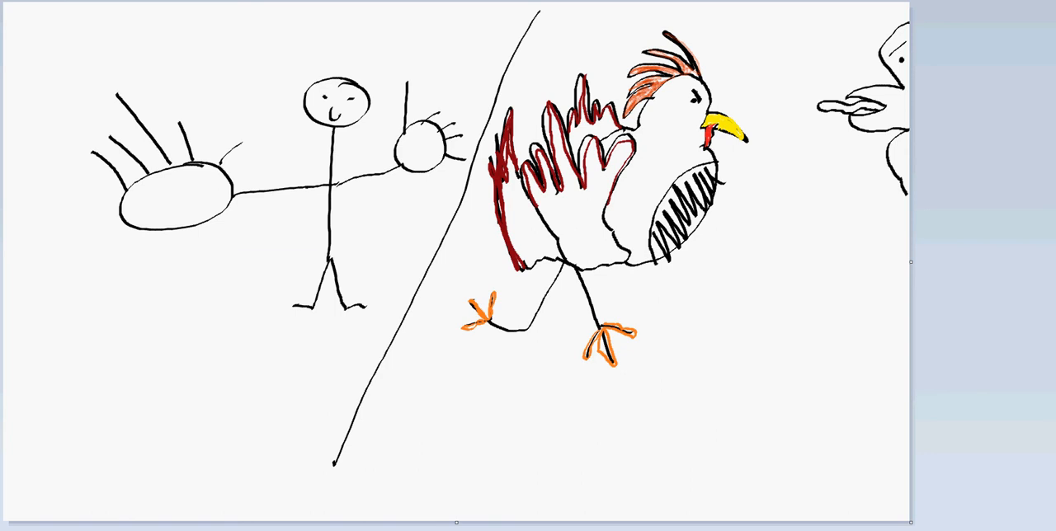
Start a new blank picture and select the plain Brush with a thin line width.
{"action": "key", "text": "alt+f"}
{"action": "key", "text": "x"}
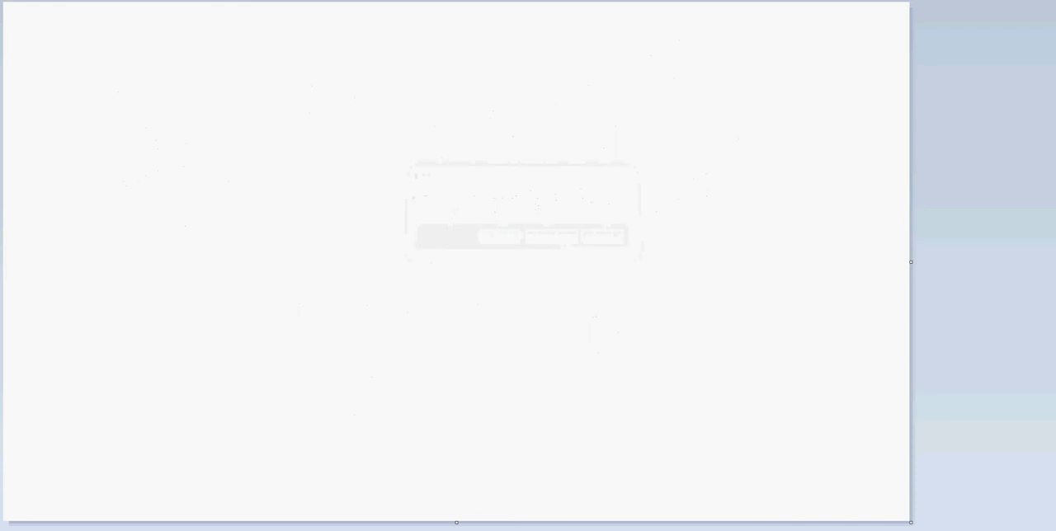
{"action": "left_click", "coordinate": [208, 2]}
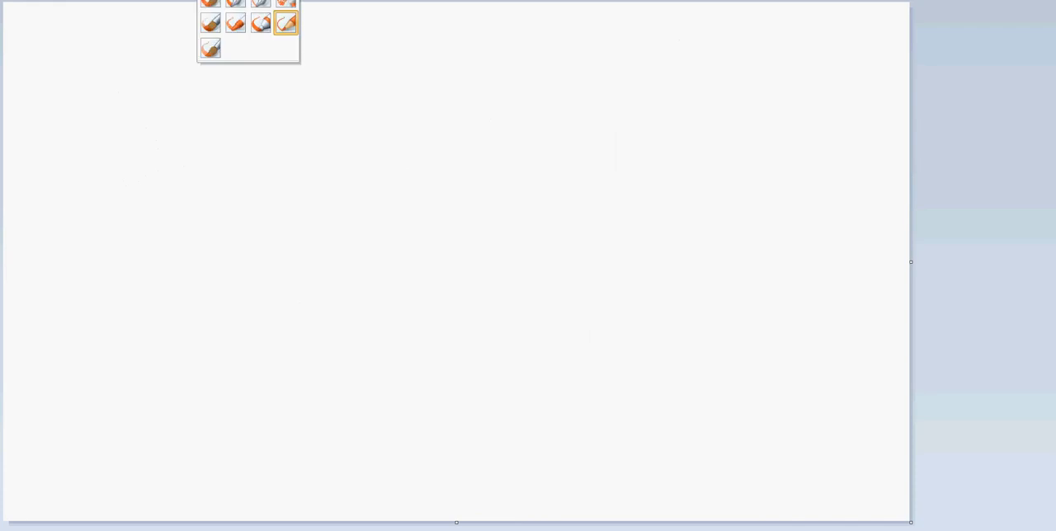
{"action": "left_click", "coordinate": [210, 4]}
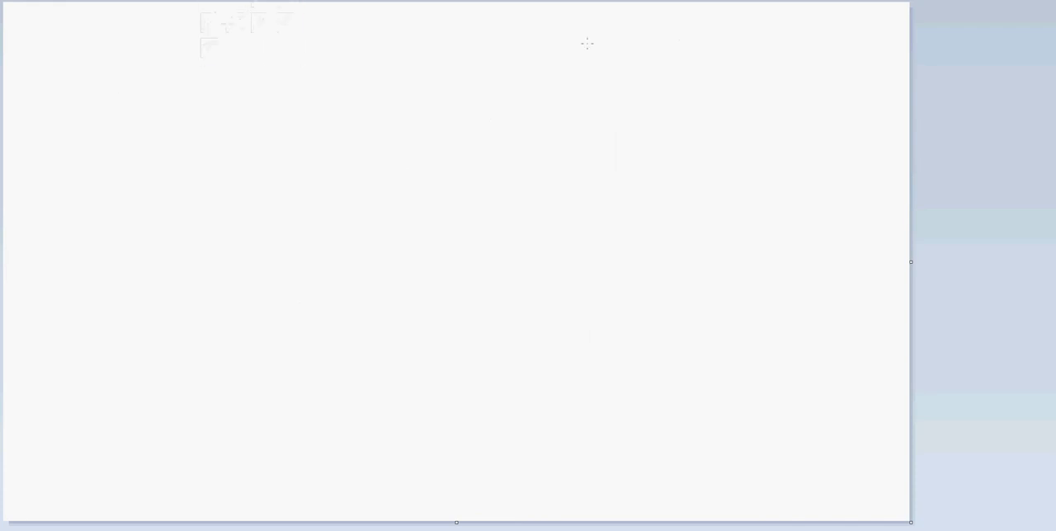
{"action": "left_click", "coordinate": [406, 0]}
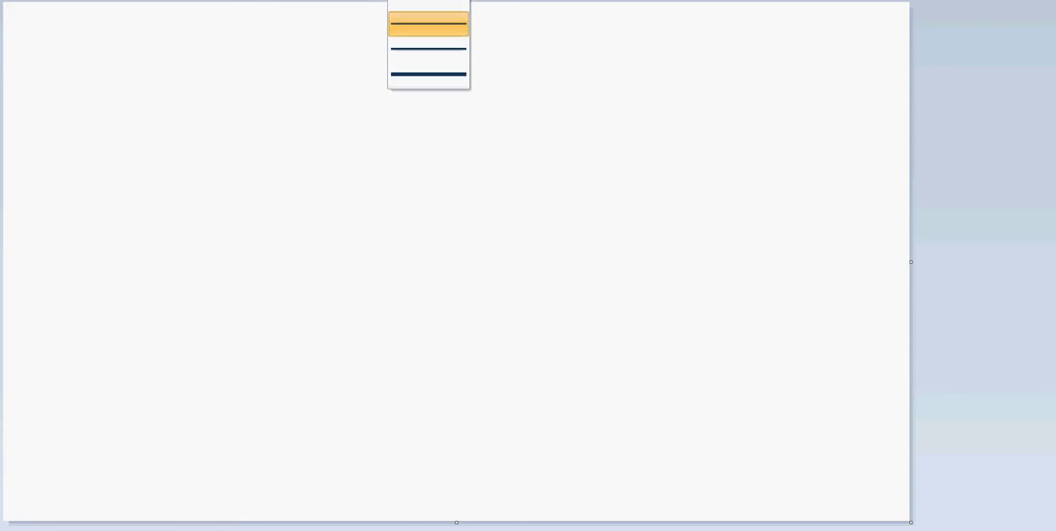
{"action": "left_click", "coordinate": [460, 25]}
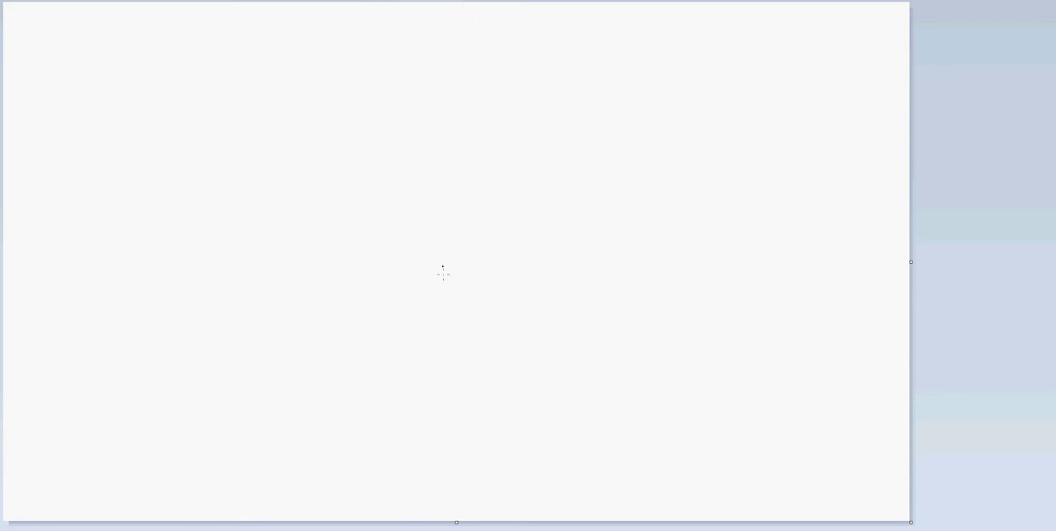
Draw a flat hand with fingers near the canvas centre, a cuff curve at the wrist and a forearm rising diagonally from it.
{"action": "left_click", "coordinate": [478, 280]}
{"action": "left_click_drag", "start_coordinate": [493, 249], "coordinate": [589, 126]}
{"action": "left_click_drag", "start_coordinate": [546, 272], "coordinate": [665, 135]}
{"action": "mouse_move", "coordinate": [492, 246]}
{"action": "left_mouse_down"}
{"action": "mouse_move", "coordinate": [408, 251]}
{"action": "mouse_move", "coordinate": [393, 264]}
{"action": "mouse_move", "coordinate": [459, 270]}
{"action": "mouse_move", "coordinate": [398, 275]}
{"action": "mouse_move", "coordinate": [466, 276]}
{"action": "mouse_move", "coordinate": [411, 283]}
{"action": "mouse_move", "coordinate": [462, 287]}
{"action": "mouse_move", "coordinate": [507, 286]}
{"action": "mouse_move", "coordinate": [549, 267]}
{"action": "left_mouse_up"}
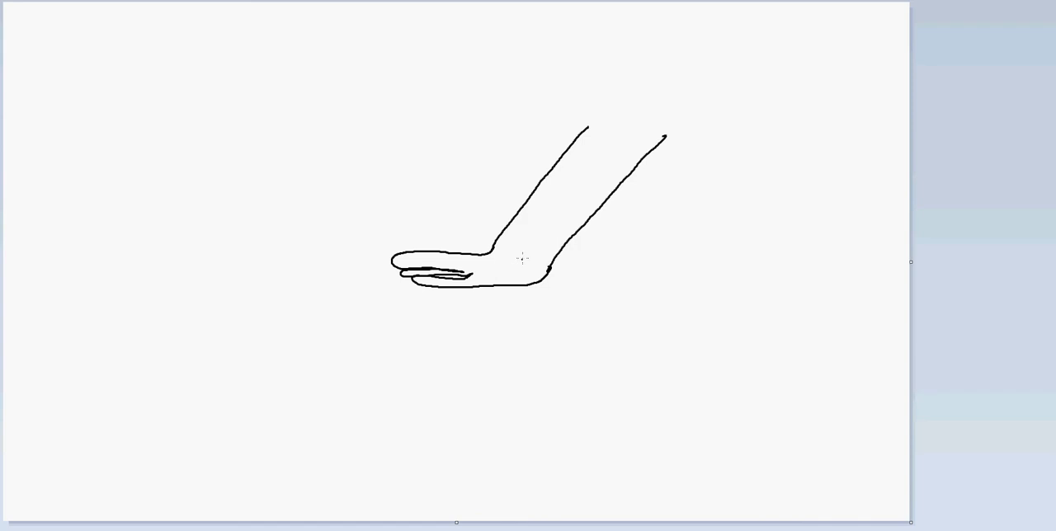
{"action": "mouse_move", "coordinate": [498, 238]}
{"action": "left_mouse_down"}
{"action": "mouse_move", "coordinate": [537, 245]}
{"action": "mouse_move", "coordinate": [555, 269]}
{"action": "mouse_move", "coordinate": [727, 106]}
{"action": "left_mouse_up"}
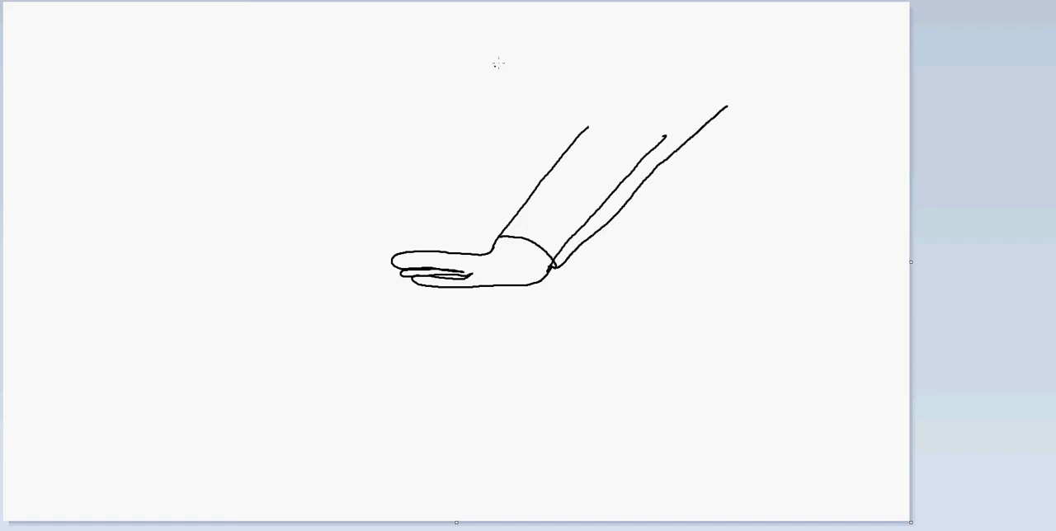
Draw an oval head above the hand with a jagged hairline, angry shaded eyes, a nose and a mouth.
{"action": "mouse_move", "coordinate": [510, 48]}
{"action": "left_mouse_down"}
{"action": "mouse_move", "coordinate": [448, 83]}
{"action": "mouse_move", "coordinate": [463, 135]}
{"action": "mouse_move", "coordinate": [513, 144]}
{"action": "mouse_move", "coordinate": [536, 131]}
{"action": "mouse_move", "coordinate": [566, 96]}
{"action": "mouse_move", "coordinate": [565, 76]}
{"action": "mouse_move", "coordinate": [511, 47]}
{"action": "left_mouse_up"}
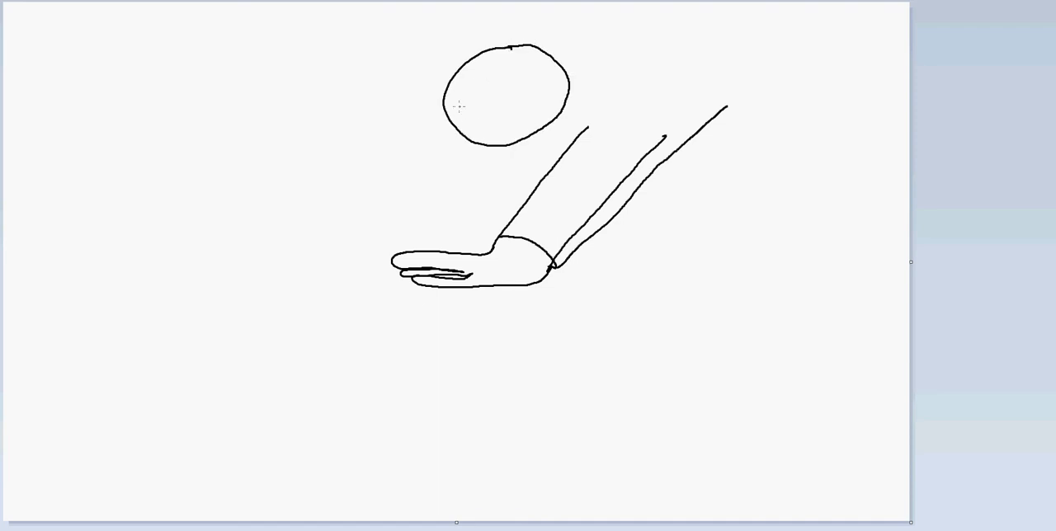
{"action": "mouse_move", "coordinate": [442, 104]}
{"action": "left_mouse_down"}
{"action": "mouse_move", "coordinate": [485, 71]}
{"action": "mouse_move", "coordinate": [499, 79]}
{"action": "mouse_move", "coordinate": [508, 66]}
{"action": "mouse_move", "coordinate": [554, 55]}
{"action": "left_mouse_up"}
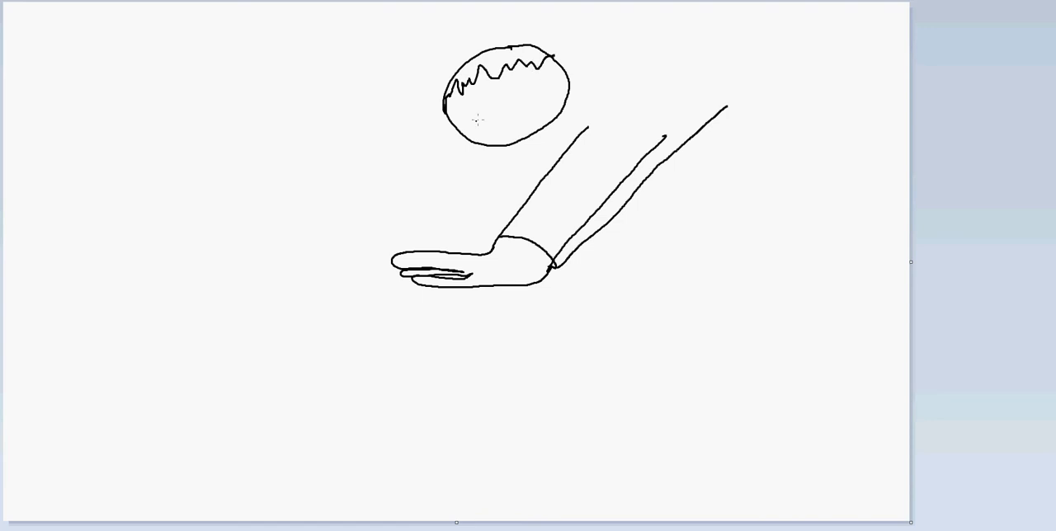
{"action": "mouse_move", "coordinate": [450, 103]}
{"action": "left_mouse_down"}
{"action": "mouse_move", "coordinate": [497, 102]}
{"action": "mouse_move", "coordinate": [518, 78]}
{"action": "left_mouse_up"}
{"action": "mouse_move", "coordinate": [471, 114]}
{"action": "left_mouse_down"}
{"action": "mouse_move", "coordinate": [455, 126]}
{"action": "mouse_move", "coordinate": [449, 104]}
{"action": "mouse_move", "coordinate": [506, 123]}
{"action": "mouse_move", "coordinate": [526, 91]}
{"action": "mouse_move", "coordinate": [520, 78]}
{"action": "left_mouse_up"}
{"action": "mouse_move", "coordinate": [452, 115]}
{"action": "left_mouse_down"}
{"action": "mouse_move", "coordinate": [463, 123]}
{"action": "mouse_move", "coordinate": [515, 109]}
{"action": "mouse_move", "coordinate": [493, 129]}
{"action": "mouse_move", "coordinate": [541, 121]}
{"action": "mouse_move", "coordinate": [536, 130]}
{"action": "left_mouse_up"}
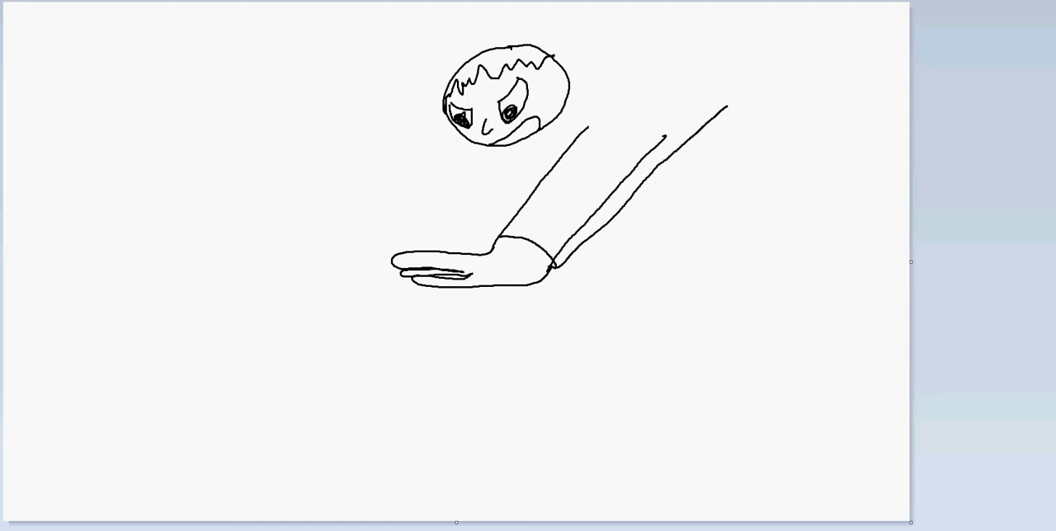
Erase the extra inner forearm line with the thickest eraser and draw the shoulder curve connecting the arm to the head.
{"action": "left_click", "coordinate": [377, 2]}
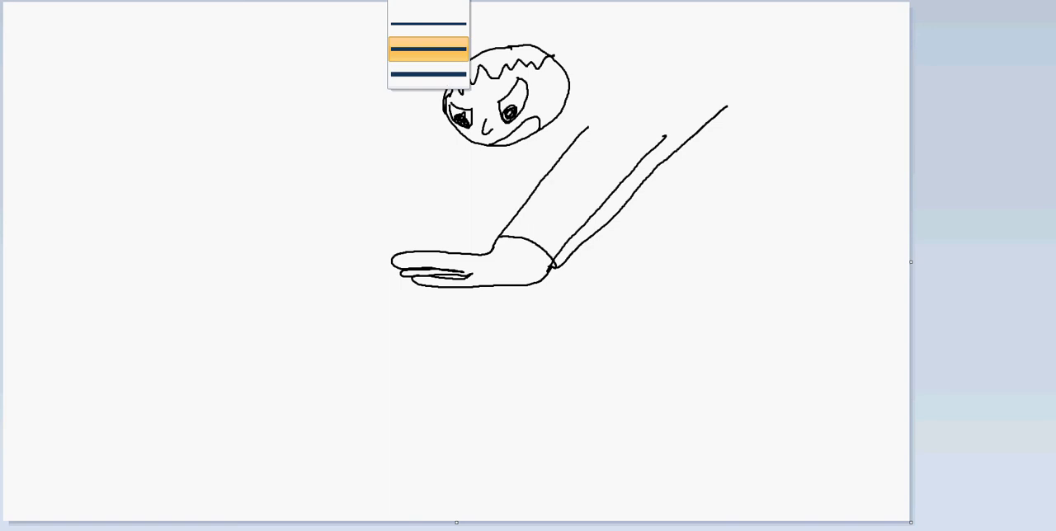
{"action": "left_click", "coordinate": [412, 79]}
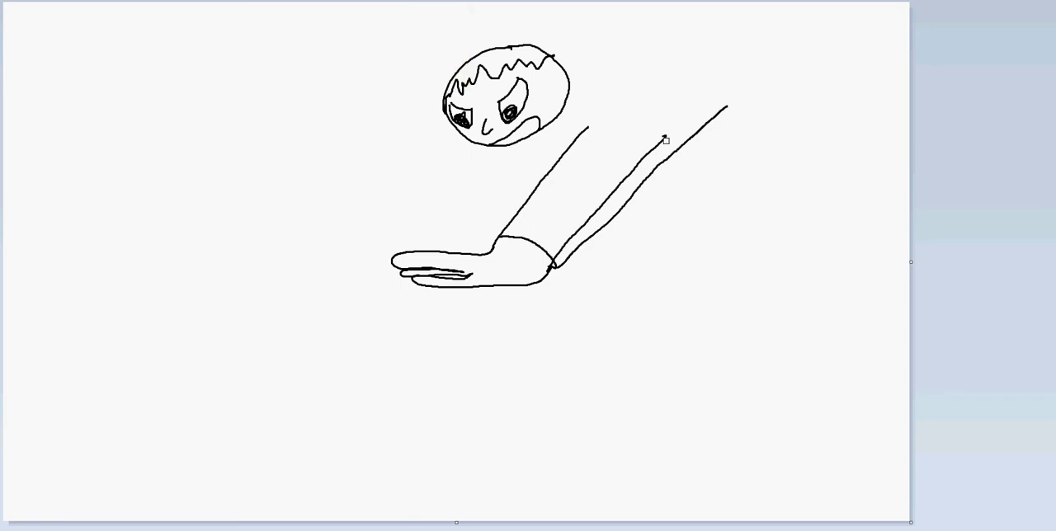
{"action": "mouse_move", "coordinate": [662, 139]}
{"action": "left_mouse_down"}
{"action": "mouse_move", "coordinate": [590, 210]}
{"action": "mouse_move", "coordinate": [555, 264]}
{"action": "left_mouse_up"}
{"action": "mouse_move", "coordinate": [728, 104]}
{"action": "left_mouse_down"}
{"action": "mouse_move", "coordinate": [734, 91]}
{"action": "mouse_move", "coordinate": [688, 72]}
{"action": "mouse_move", "coordinate": [629, 82]}
{"action": "mouse_move", "coordinate": [569, 133]}
{"action": "left_mouse_up"}
{"action": "left_click_drag", "start_coordinate": [602, 98], "coordinate": [548, 124]}
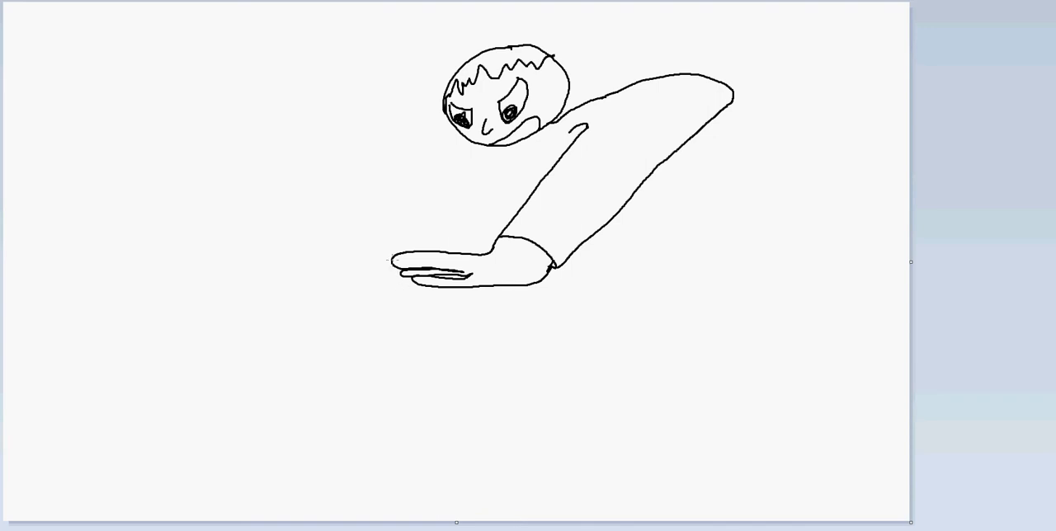
Draw a large rounded boulder beneath the hand and add small crack and notch details along its lower edge.
{"action": "mouse_move", "coordinate": [391, 263]}
{"action": "left_mouse_down"}
{"action": "mouse_move", "coordinate": [363, 297]}
{"action": "mouse_move", "coordinate": [374, 339]}
{"action": "mouse_move", "coordinate": [392, 357]}
{"action": "mouse_move", "coordinate": [469, 379]}
{"action": "mouse_move", "coordinate": [544, 355]}
{"action": "mouse_move", "coordinate": [550, 265]}
{"action": "left_mouse_up"}
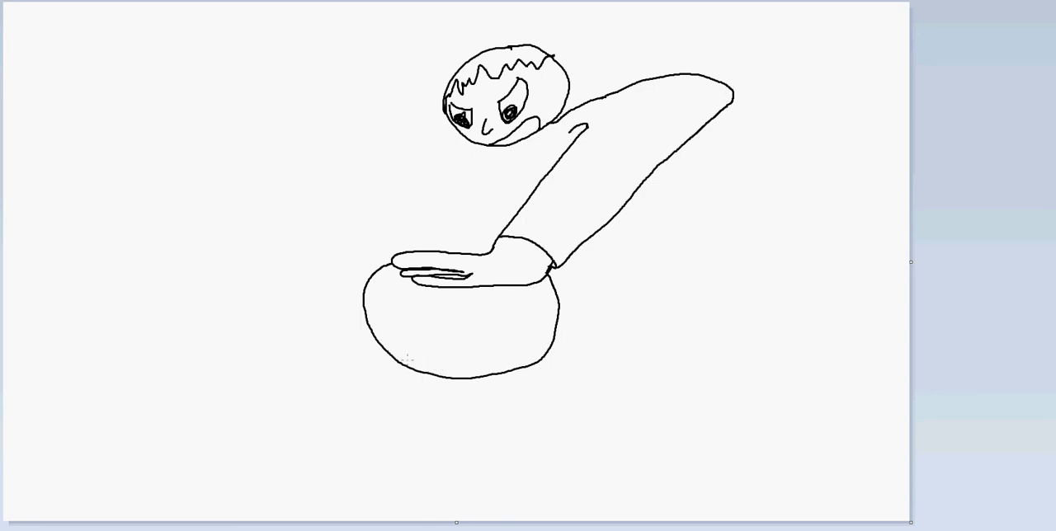
{"action": "left_click_drag", "start_coordinate": [406, 360], "coordinate": [440, 336]}
{"action": "left_click_drag", "start_coordinate": [493, 372], "coordinate": [540, 361]}
{"action": "mouse_move", "coordinate": [417, 361]}
{"action": "left_mouse_down"}
{"action": "mouse_move", "coordinate": [425, 365]}
{"action": "mouse_move", "coordinate": [436, 348]}
{"action": "left_mouse_up"}
Draw the figure's other arm bent outward from the head, ending in a cuff and a clenched fist.
{"action": "mouse_move", "coordinate": [428, 80]}
{"action": "left_mouse_down"}
{"action": "mouse_move", "coordinate": [390, 55]}
{"action": "mouse_move", "coordinate": [336, 64]}
{"action": "mouse_move", "coordinate": [312, 122]}
{"action": "mouse_move", "coordinate": [328, 177]}
{"action": "left_mouse_up"}
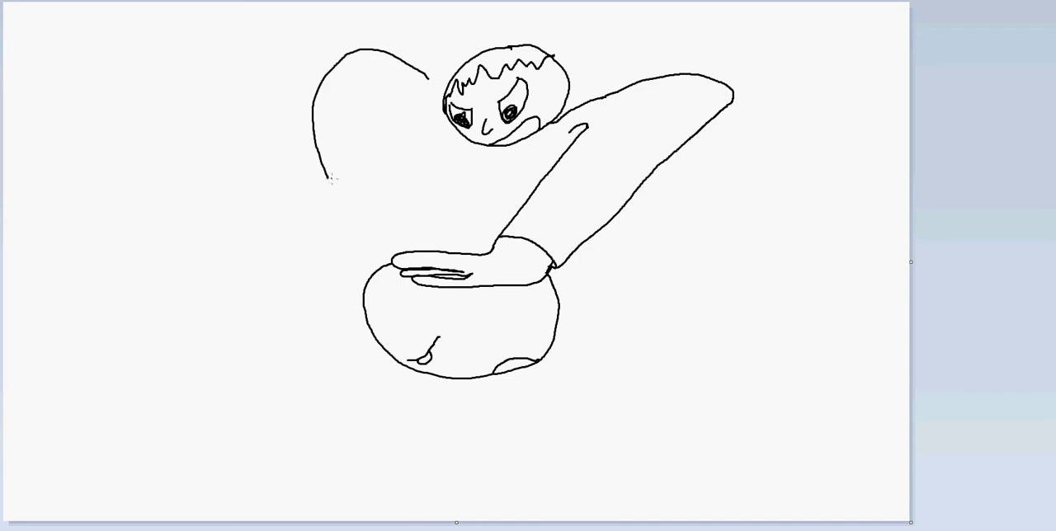
{"action": "mouse_move", "coordinate": [369, 170]}
{"action": "left_mouse_down"}
{"action": "mouse_move", "coordinate": [352, 122]}
{"action": "mouse_move", "coordinate": [366, 101]}
{"action": "mouse_move", "coordinate": [425, 121]}
{"action": "left_mouse_up"}
{"action": "left_click_drag", "start_coordinate": [429, 78], "coordinate": [445, 92]}
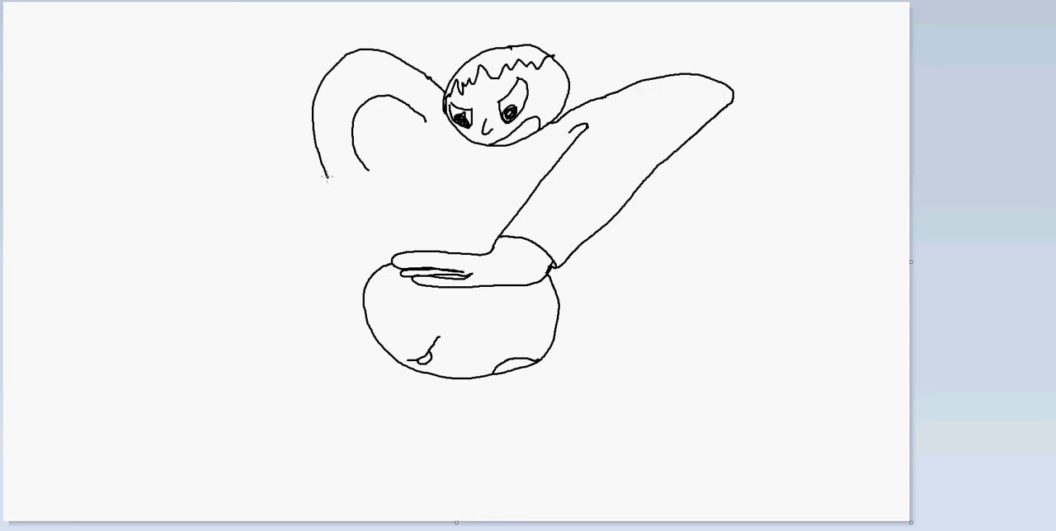
{"action": "mouse_move", "coordinate": [327, 178]}
{"action": "left_mouse_down"}
{"action": "mouse_move", "coordinate": [367, 170]}
{"action": "mouse_move", "coordinate": [335, 181]}
{"action": "mouse_move", "coordinate": [328, 200]}
{"action": "mouse_move", "coordinate": [338, 236]}
{"action": "mouse_move", "coordinate": [389, 223]}
{"action": "mouse_move", "coordinate": [393, 200]}
{"action": "left_mouse_up"}
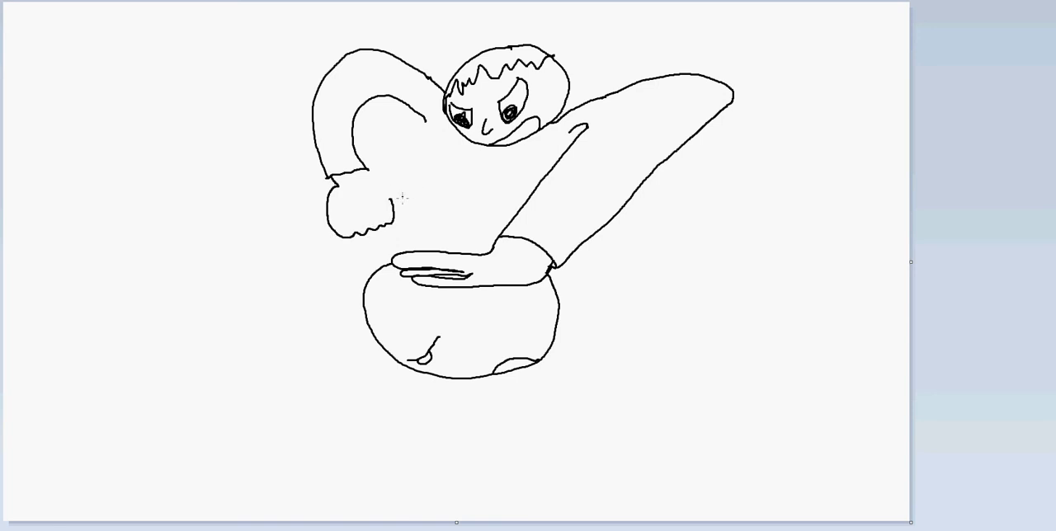
{"action": "left_click_drag", "start_coordinate": [394, 203], "coordinate": [368, 175]}
Draw the upper edge of the outstretched leg, the side of the torso and the waistline.
{"action": "left_click_drag", "start_coordinate": [371, 235], "coordinate": [292, 294]}
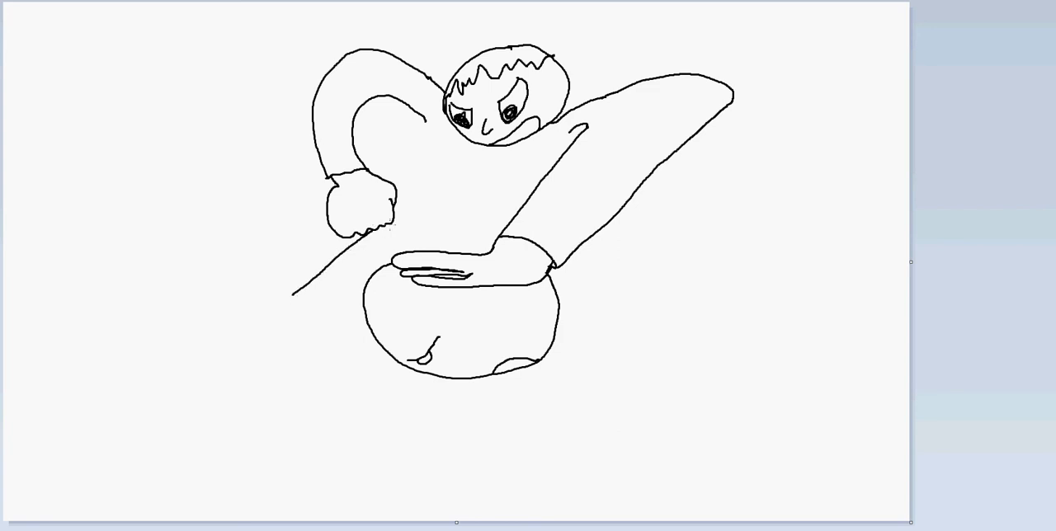
{"action": "left_click_drag", "start_coordinate": [393, 218], "coordinate": [417, 203]}
{"action": "mouse_move", "coordinate": [454, 148]}
{"action": "left_mouse_down"}
{"action": "mouse_move", "coordinate": [415, 203]}
{"action": "mouse_move", "coordinate": [512, 221]}
{"action": "left_mouse_up"}
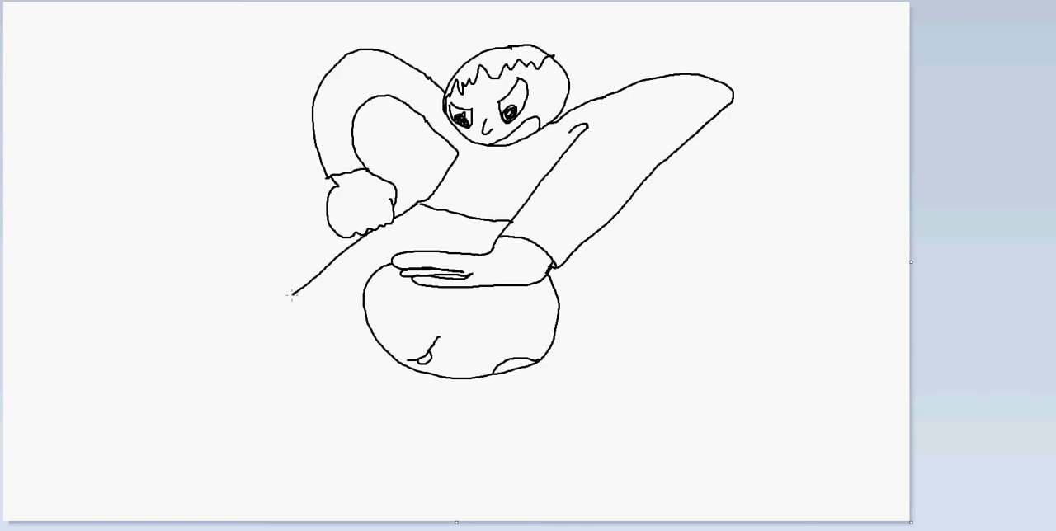
Complete the outstretched leg with a lower edge and trouser cuff, and add a heeled shoe with laces.
{"action": "left_click_drag", "start_coordinate": [290, 295], "coordinate": [281, 305]}
{"action": "mouse_move", "coordinate": [280, 307]}
{"action": "left_mouse_down"}
{"action": "mouse_move", "coordinate": [330, 318]}
{"action": "mouse_move", "coordinate": [334, 310]}
{"action": "left_mouse_up"}
{"action": "left_click_drag", "start_coordinate": [362, 293], "coordinate": [368, 289]}
{"action": "mouse_move", "coordinate": [281, 308]}
{"action": "left_mouse_down"}
{"action": "mouse_move", "coordinate": [274, 318]}
{"action": "mouse_move", "coordinate": [327, 322]}
{"action": "mouse_move", "coordinate": [222, 330]}
{"action": "mouse_move", "coordinate": [205, 356]}
{"action": "mouse_move", "coordinate": [329, 355]}
{"action": "mouse_move", "coordinate": [326, 332]}
{"action": "left_mouse_up"}
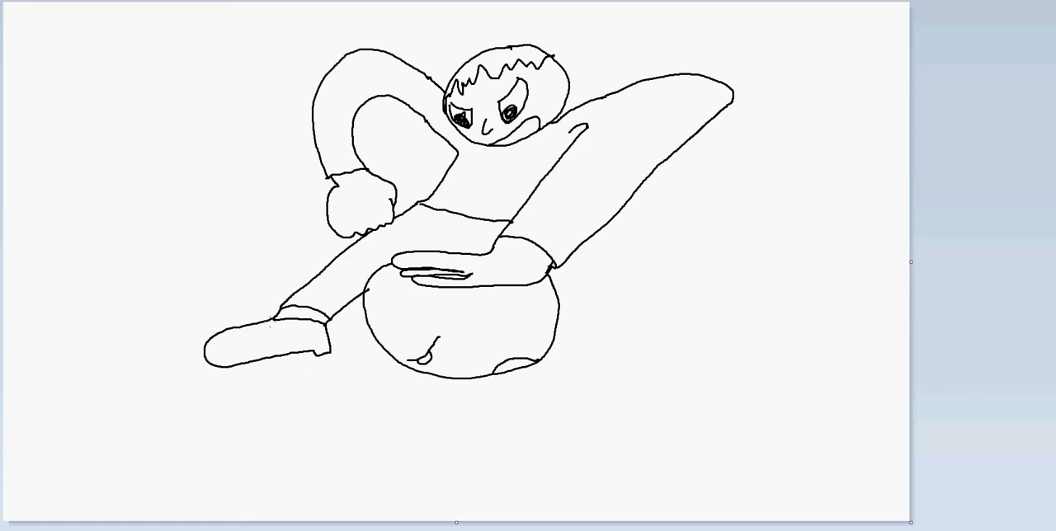
{"action": "mouse_move", "coordinate": [269, 320]}
{"action": "left_mouse_down"}
{"action": "mouse_move", "coordinate": [275, 330]}
{"action": "mouse_move", "coordinate": [254, 333]}
{"action": "left_mouse_up"}
Draw a wavy horizon line behind the figure across the full canvas width, interrupted where the body covers it.
{"action": "mouse_move", "coordinate": [3, 209]}
{"action": "left_mouse_down"}
{"action": "mouse_move", "coordinate": [161, 216]}
{"action": "mouse_move", "coordinate": [328, 200]}
{"action": "left_mouse_up"}
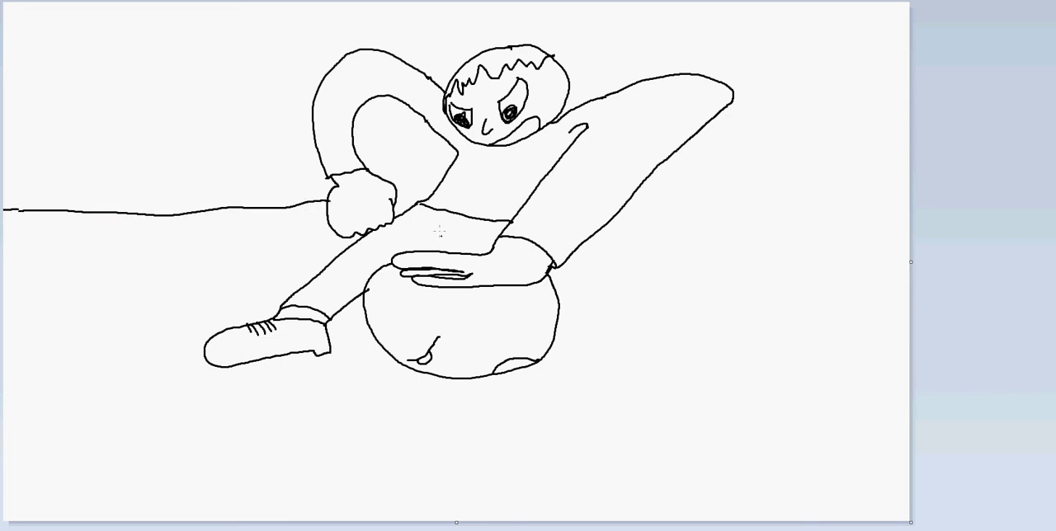
{"action": "left_click_drag", "start_coordinate": [397, 196], "coordinate": [432, 196]}
{"action": "mouse_move", "coordinate": [637, 194]}
{"action": "left_mouse_down"}
{"action": "mouse_move", "coordinate": [799, 221]}
{"action": "mouse_move", "coordinate": [920, 212]}
{"action": "left_mouse_up"}
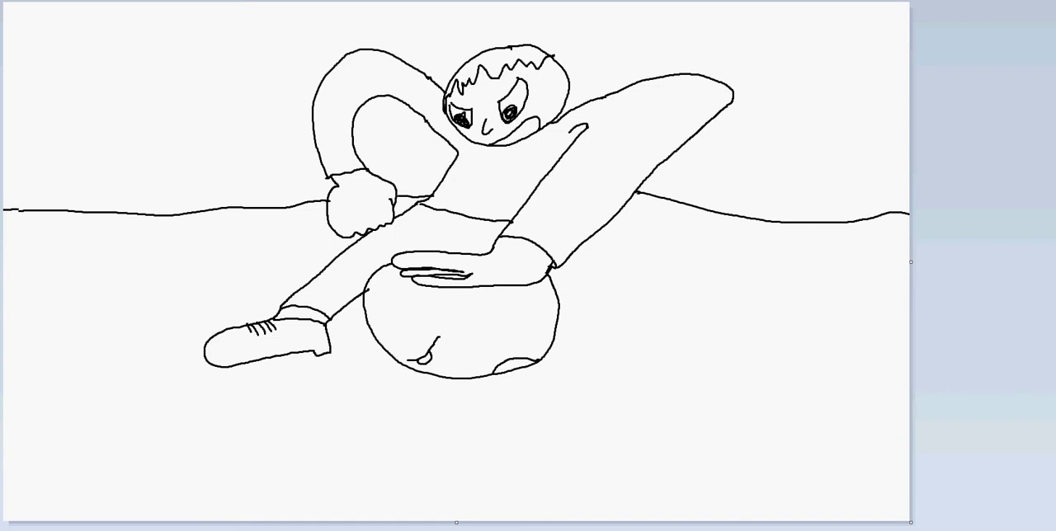
Mix a custom green (red 102, green 199, blue 37) and fill the figure's clothing with it.
{"action": "left_click", "coordinate": [571, 2]}
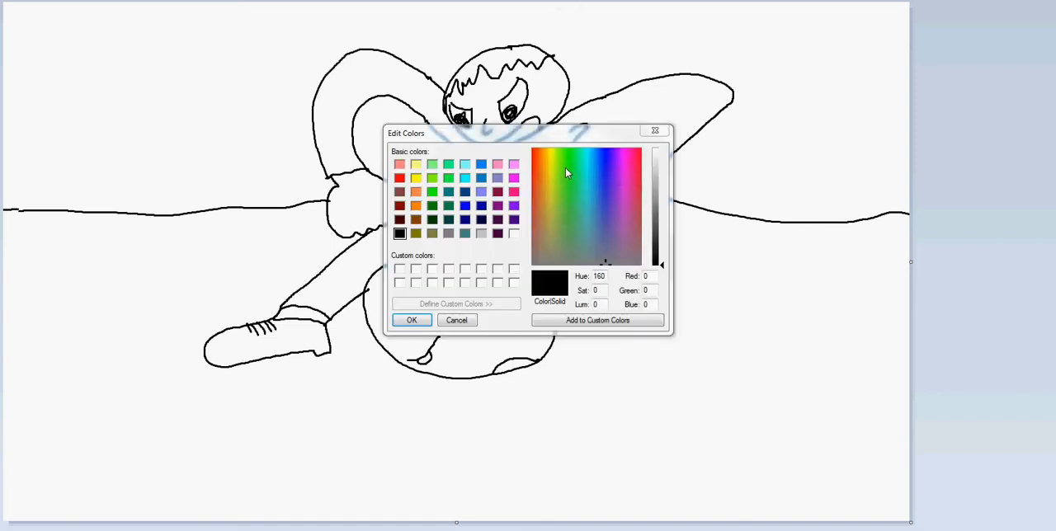
{"action": "left_click", "coordinate": [560, 185]}
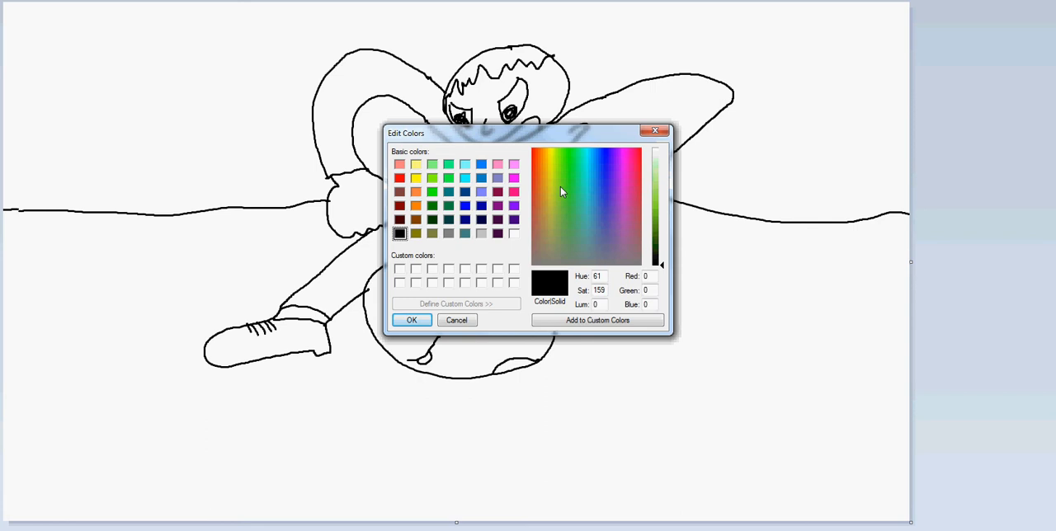
{"action": "left_click_drag", "start_coordinate": [661, 229], "coordinate": [660, 211]}
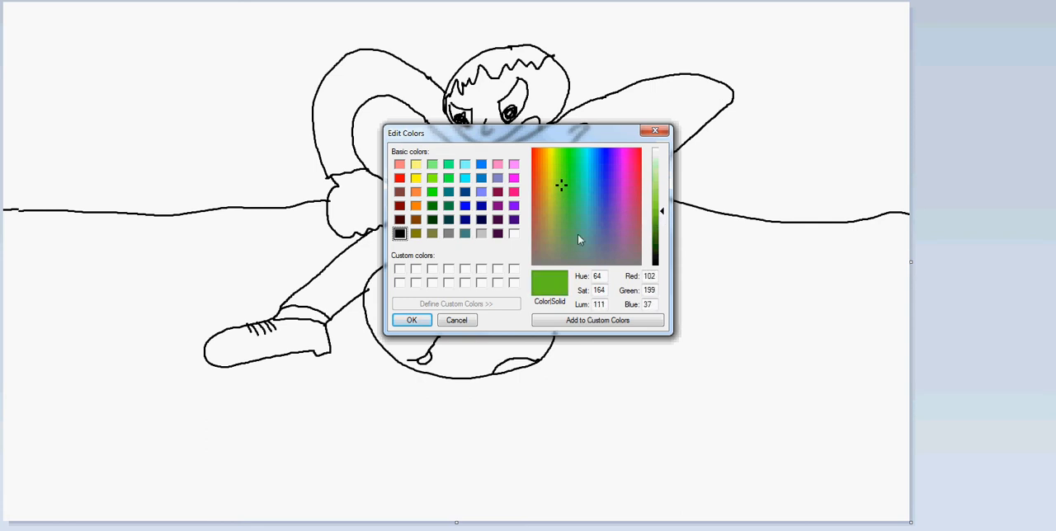
{"action": "left_click", "coordinate": [412, 320]}
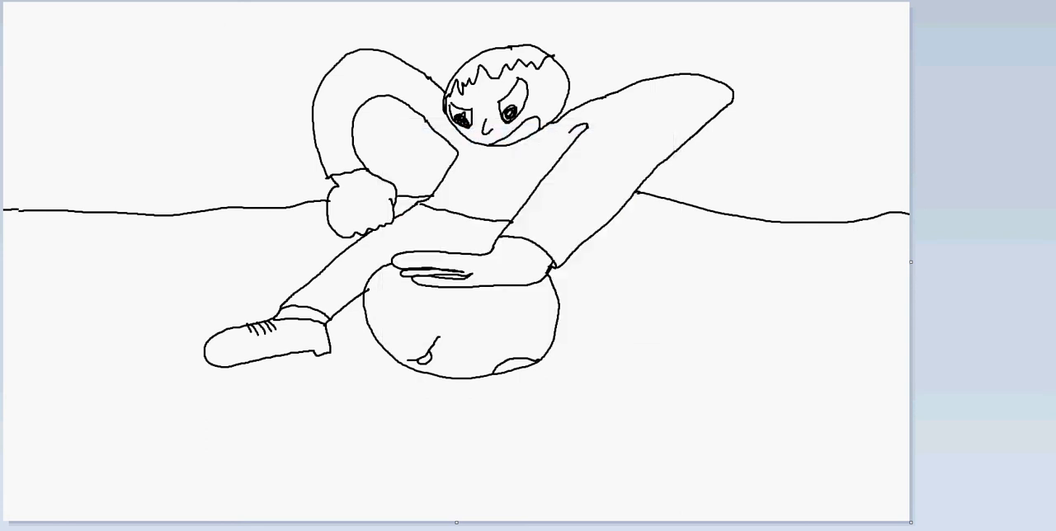
{"action": "left_click", "coordinate": [521, 185]}
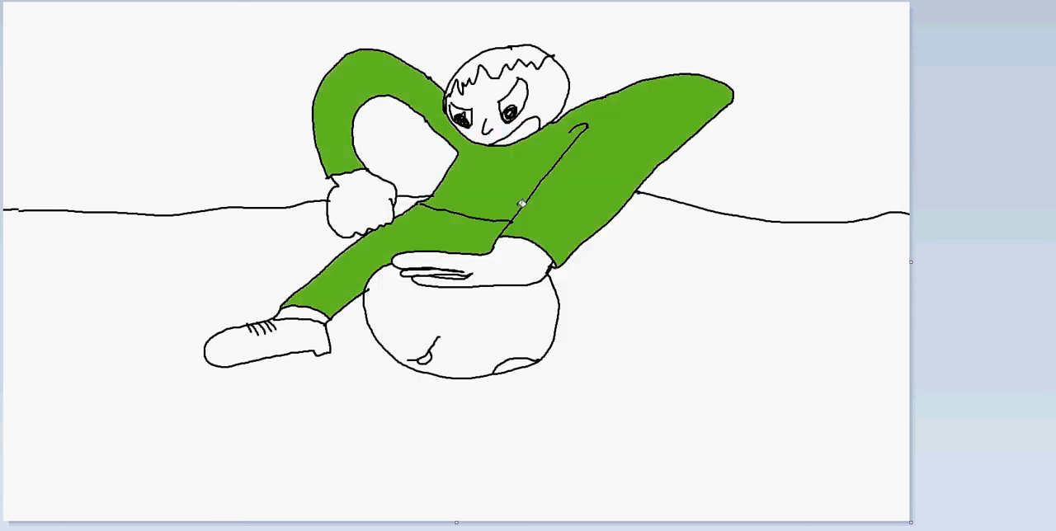